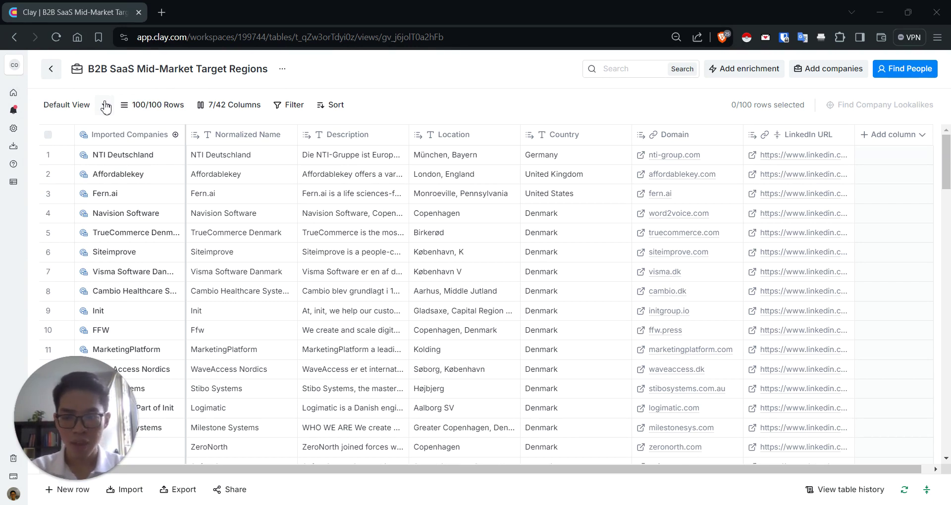
Step: Switch the table to the New Decision Makers view and look over its company and contact columns
{"action": "left_click", "coordinate": [105, 106]}
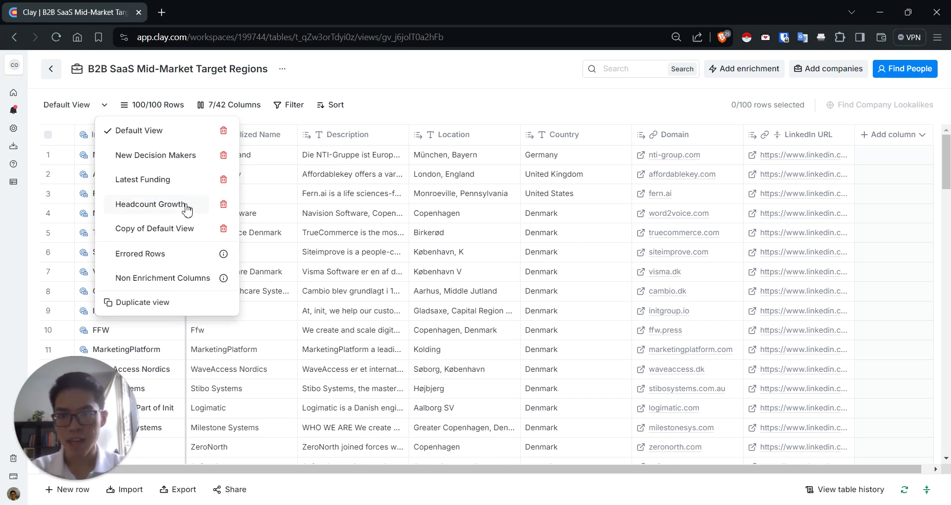
{"action": "left_click", "coordinate": [171, 157]}
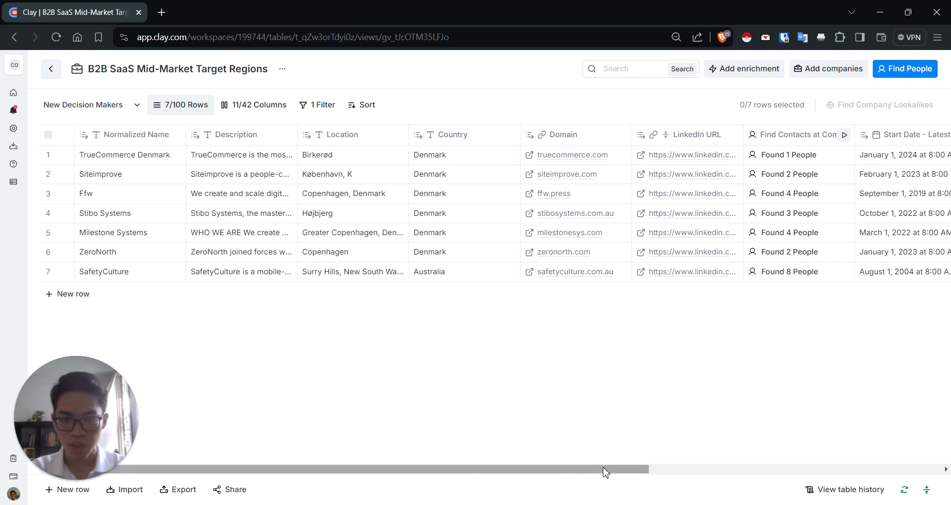
{"action": "left_click_drag", "start_coordinate": [608, 471], "coordinate": [589, 471]}
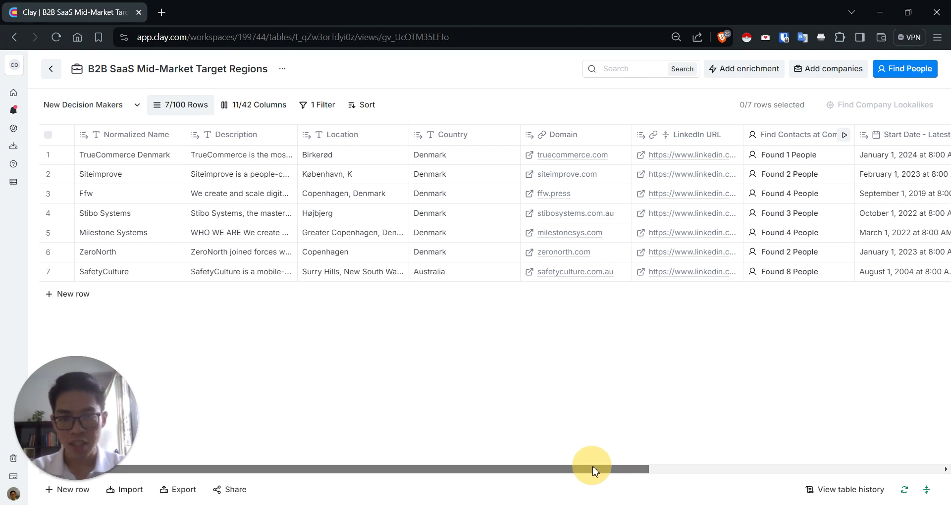
{"action": "left_click_drag", "start_coordinate": [595, 471], "coordinate": [748, 454]}
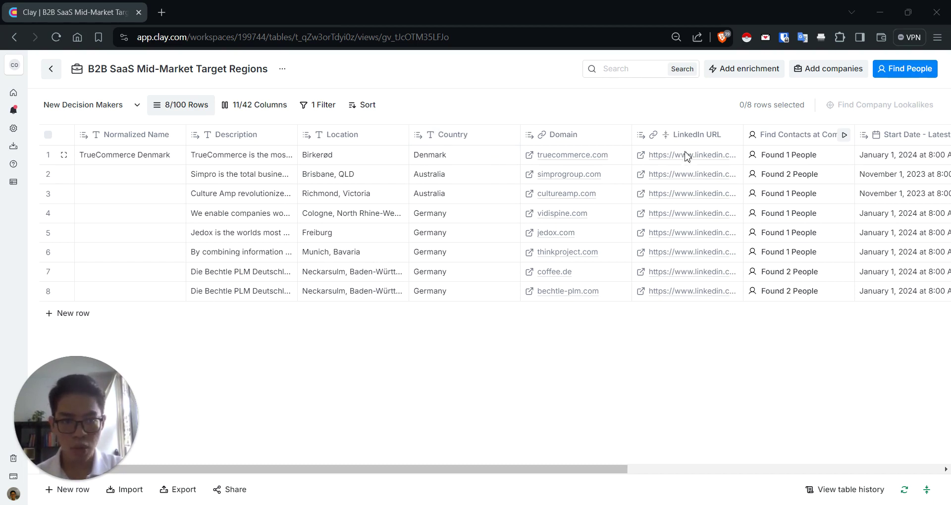
Step: Review the company identifier and job title keywords in the Find Contacts at Company column's settings
{"action": "mouse_move", "coordinate": [636, 147]}
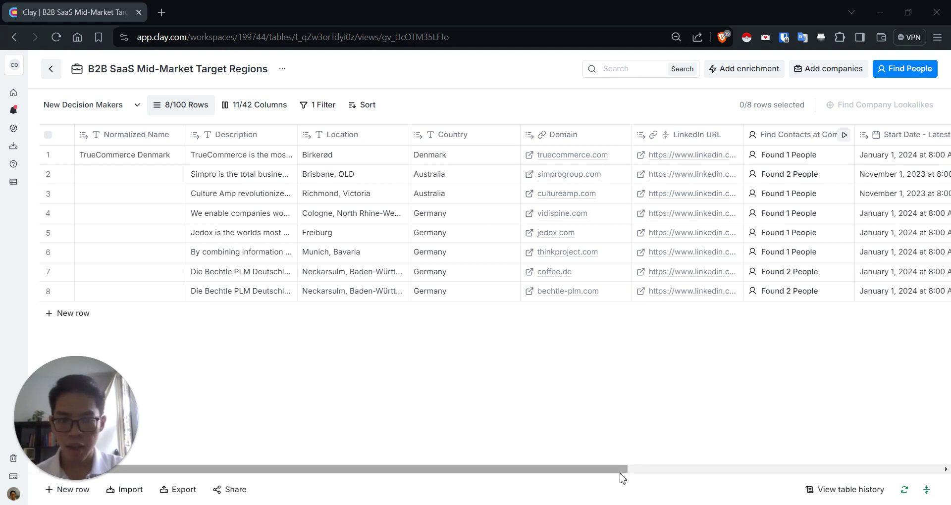
{"action": "left_click_drag", "start_coordinate": [619, 469], "coordinate": [715, 469]}
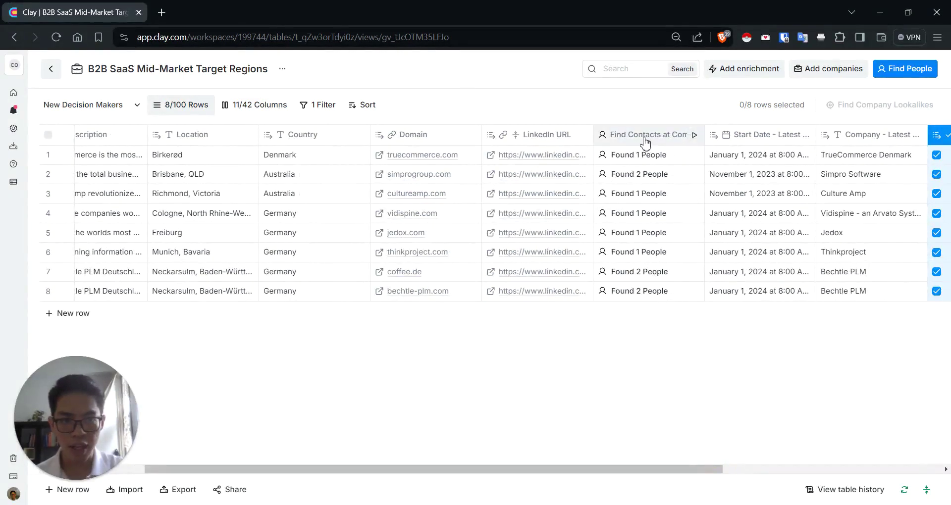
{"action": "left_click", "coordinate": [646, 144]}
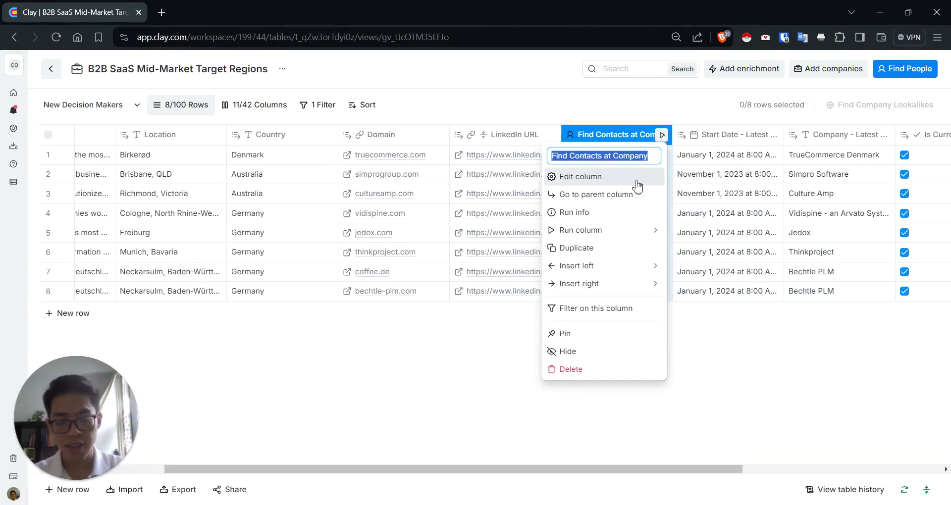
{"action": "left_click", "coordinate": [636, 183]}
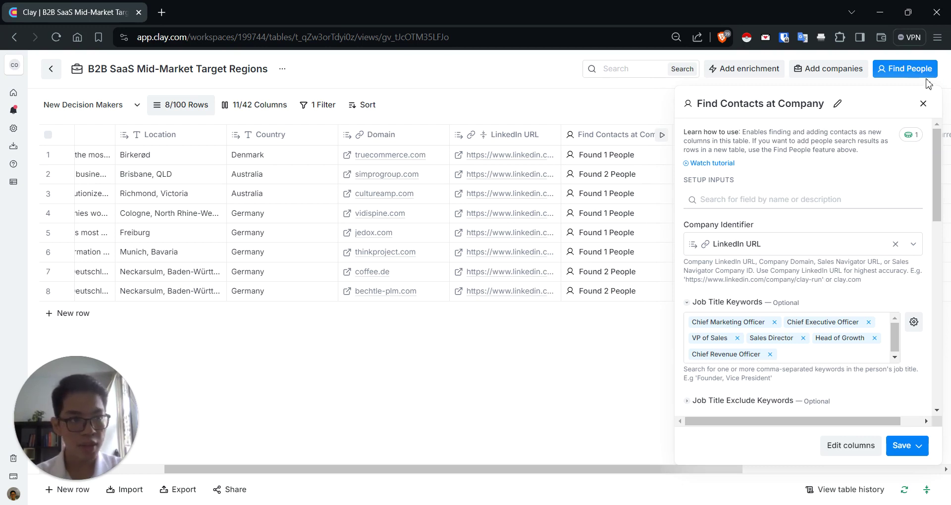
{"action": "left_click", "coordinate": [923, 103]}
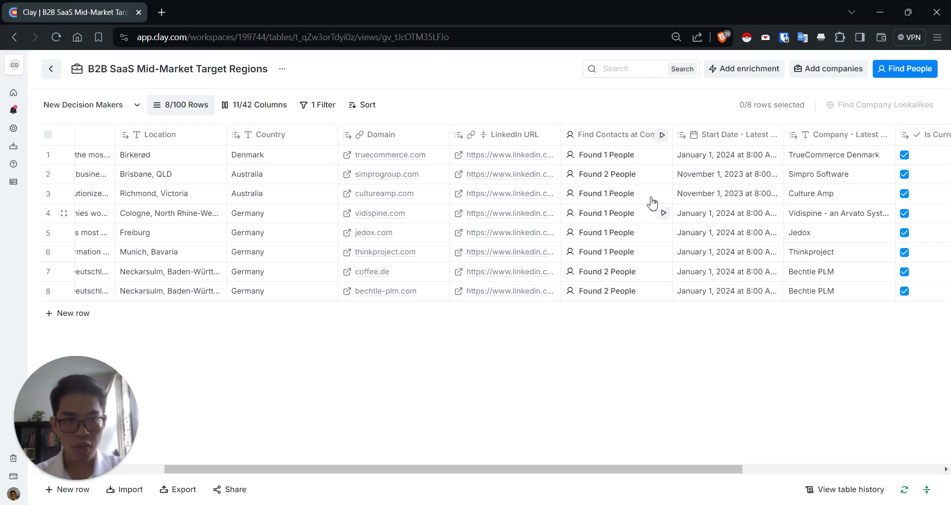
Step: Examine the months-in-current-role limits in the Find Contacts at Company settings, and check the contacts' latest experience columns
{"action": "left_click_drag", "start_coordinate": [669, 468], "coordinate": [838, 469]}
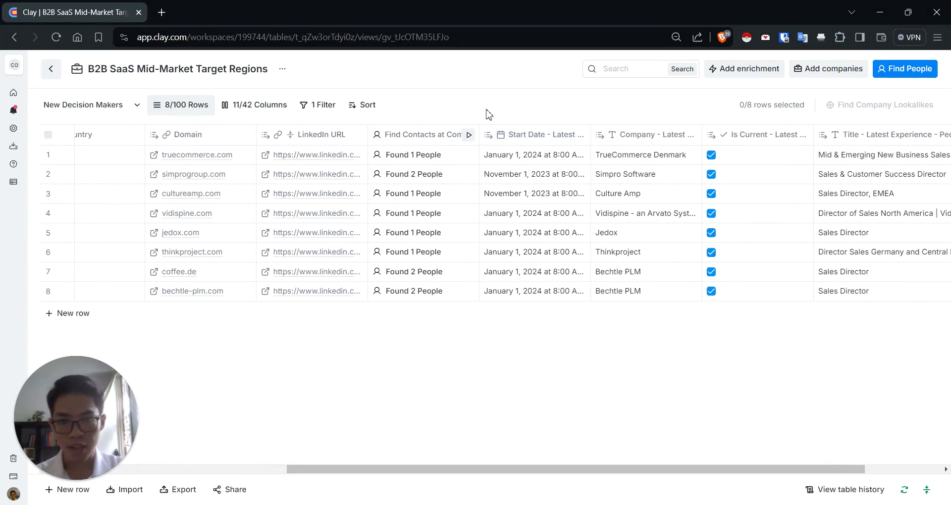
{"action": "left_click", "coordinate": [426, 134]}
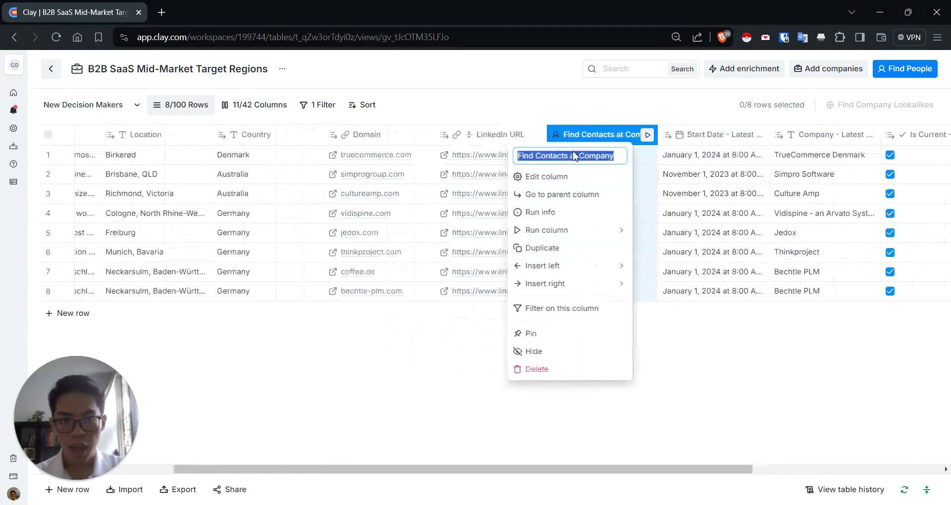
{"action": "left_click", "coordinate": [634, 180]}
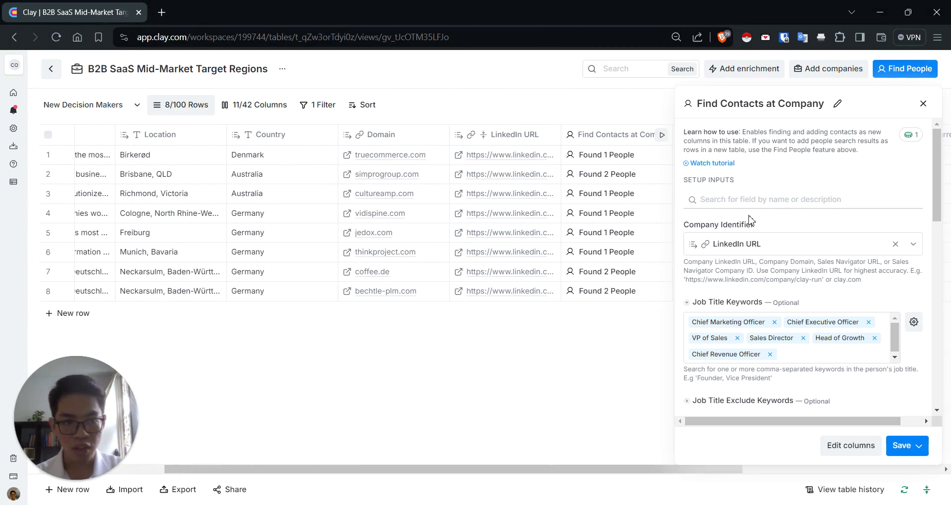
{"action": "scroll", "coordinate": [789, 259], "scroll_direction": "down", "scroll_amount": 2}
{"action": "scroll", "coordinate": [770, 248], "scroll_direction": "down", "scroll_amount": 3}
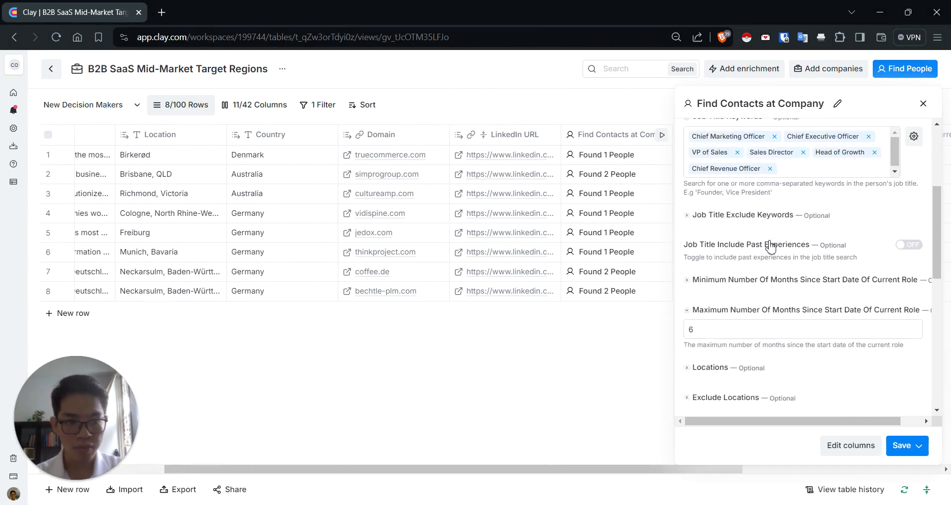
{"action": "scroll", "coordinate": [793, 328], "scroll_direction": "up", "scroll_amount": 2}
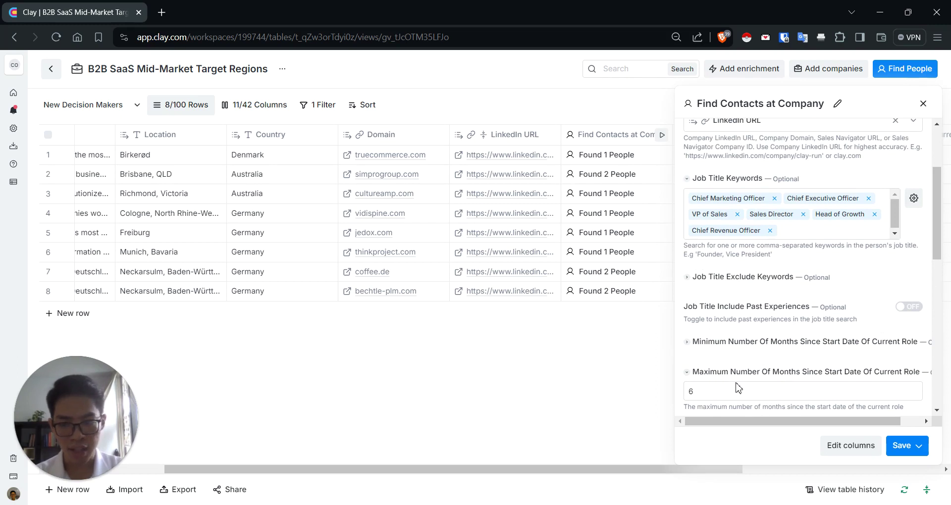
{"action": "left_click", "coordinate": [922, 106]}
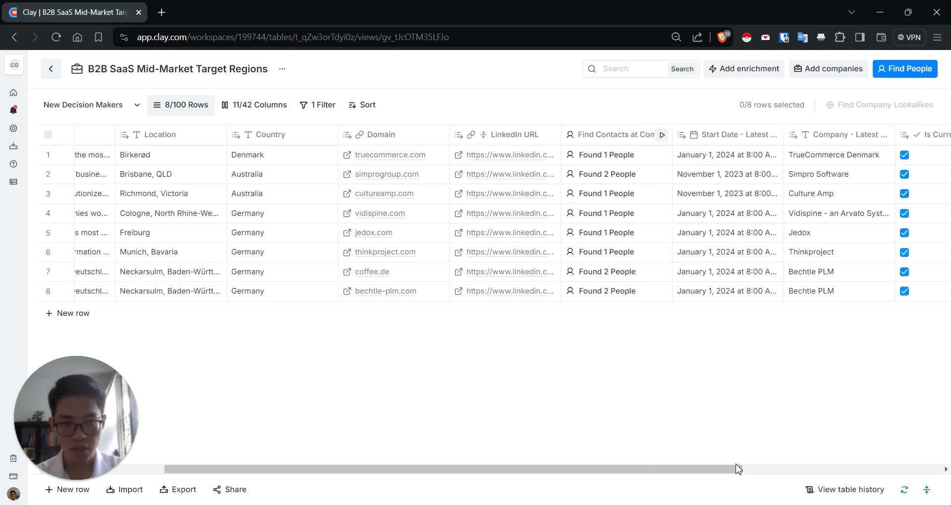
{"action": "left_click_drag", "start_coordinate": [735, 469], "coordinate": [864, 470]}
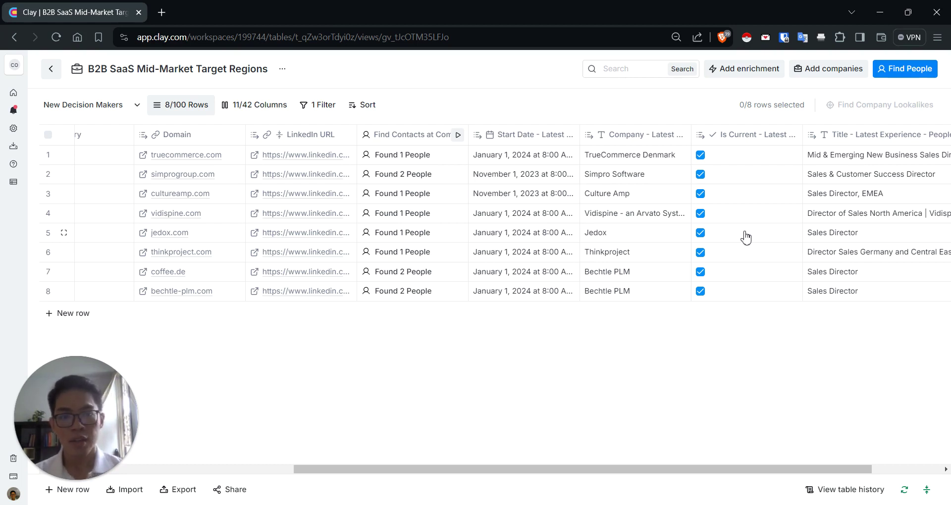
Step: Switch the table to the Latest Funding view and bring up its funding date, stage and amount columns
{"action": "left_click", "coordinate": [135, 105]}
{"action": "left_click", "coordinate": [147, 179]}
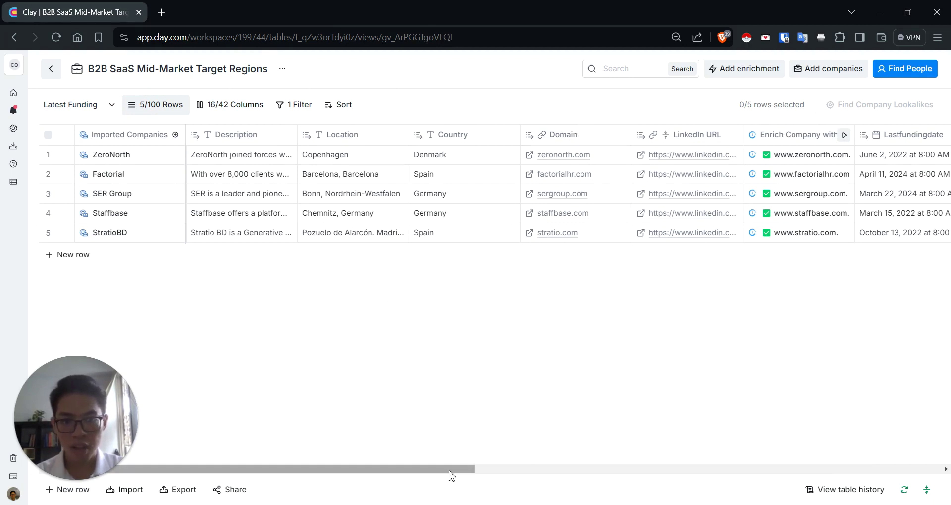
{"action": "left_click_drag", "start_coordinate": [450, 469], "coordinate": [591, 471]}
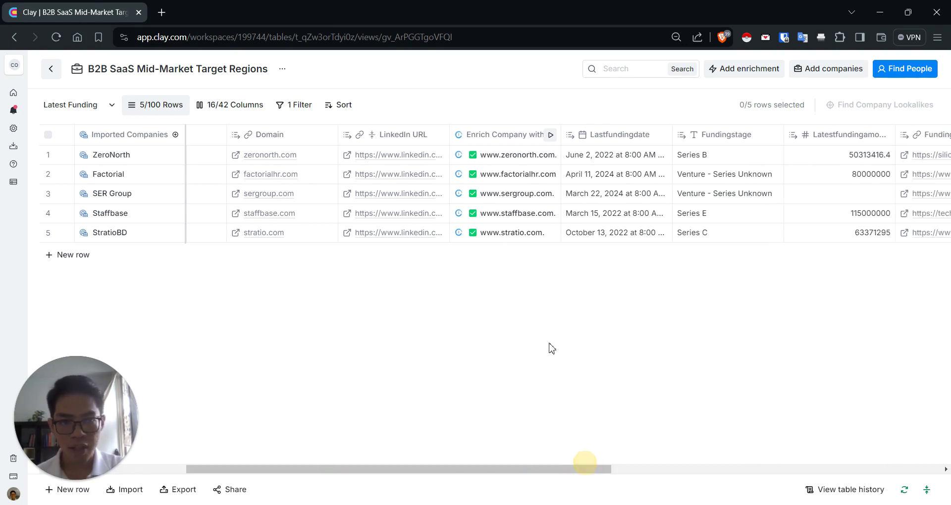
Step: Inspect the inputs and run settings of the Enrich Company with Latest Fundraising Data column, and look over the funding columns
{"action": "left_click", "coordinate": [501, 139]}
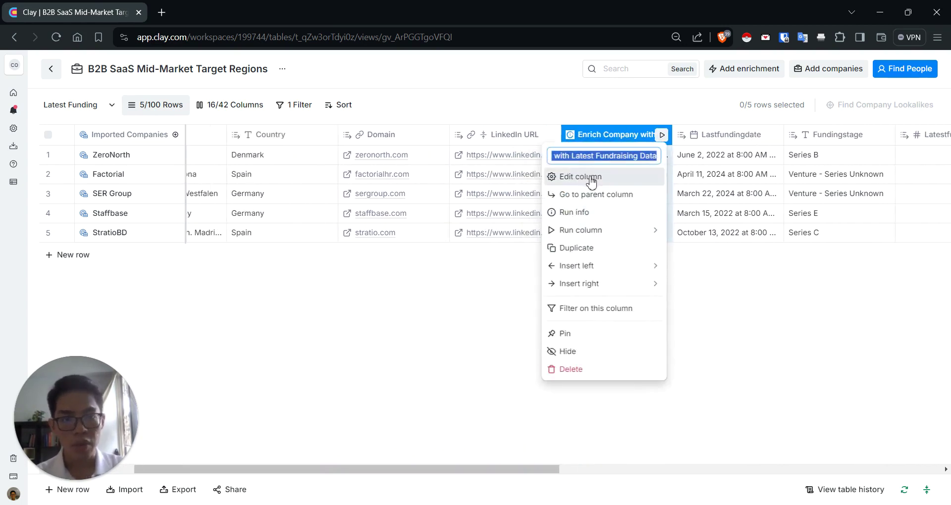
{"action": "left_click", "coordinate": [639, 177]}
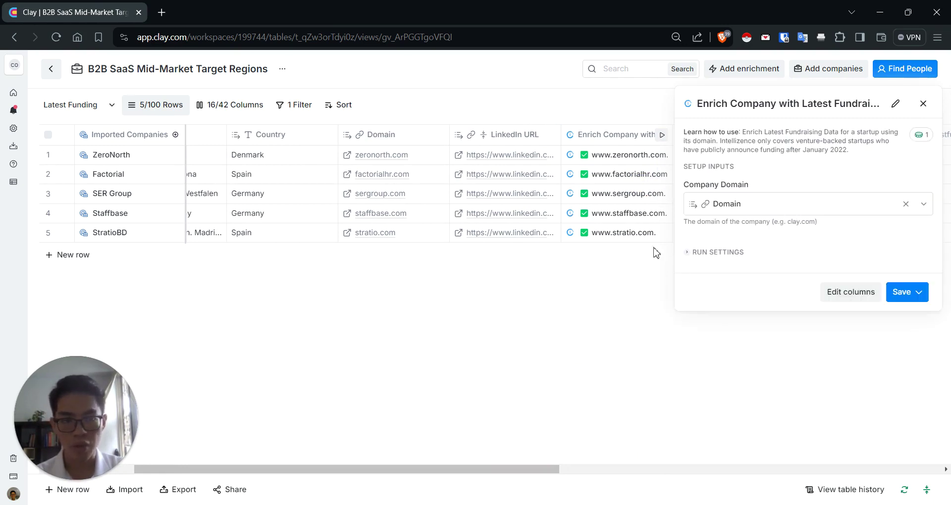
{"action": "left_click", "coordinate": [696, 256]}
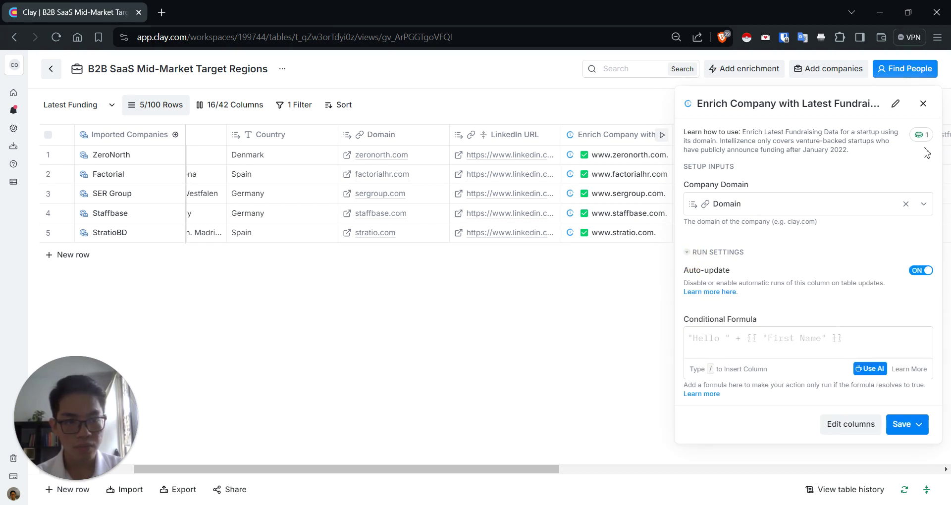
{"action": "left_click", "coordinate": [923, 104]}
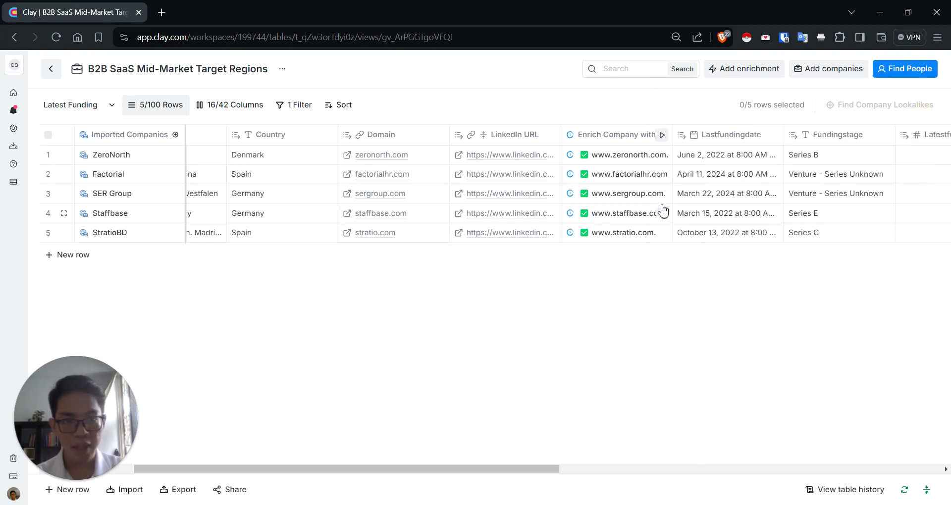
{"action": "left_click_drag", "start_coordinate": [537, 469], "coordinate": [650, 470]}
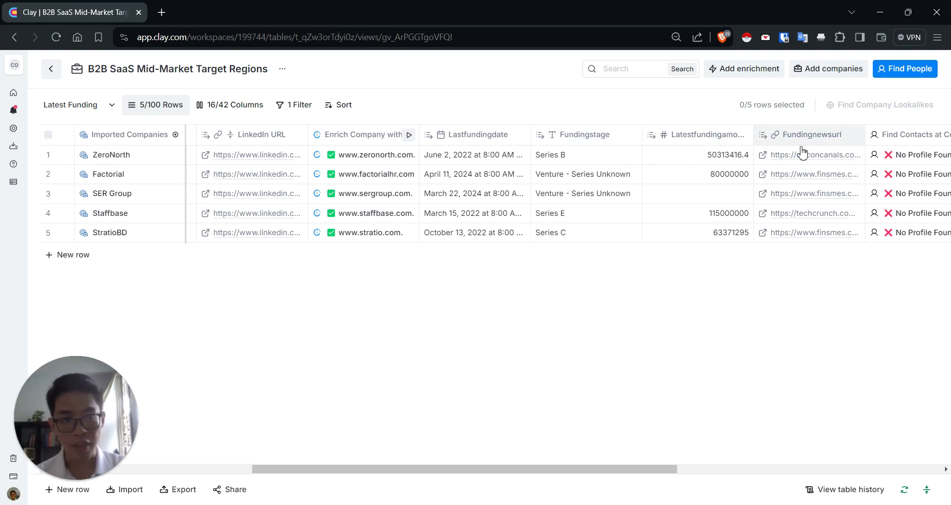
{"action": "left_click_drag", "start_coordinate": [625, 479], "coordinate": [574, 482]}
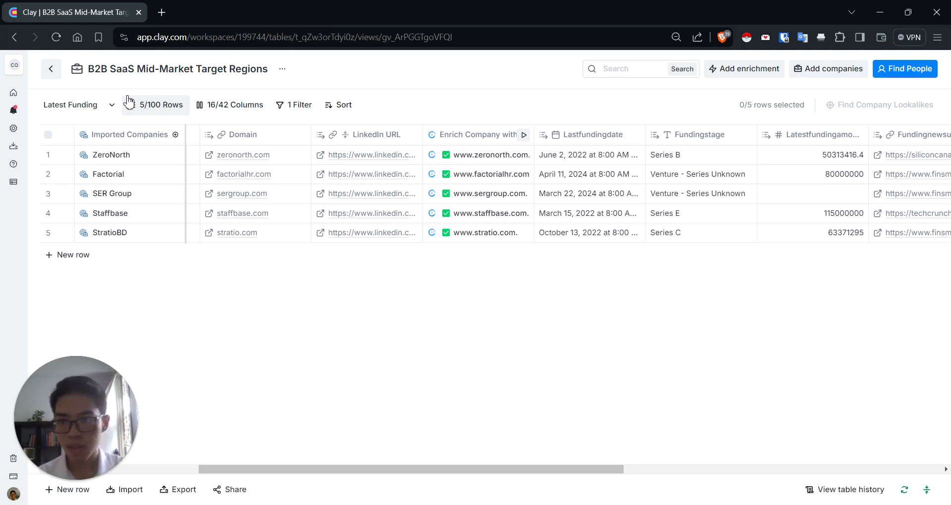
Step: Switch the table to the Headcount Growth view and look at its 3, 6 and 12 month employee growth columns
{"action": "left_click", "coordinate": [112, 105]}
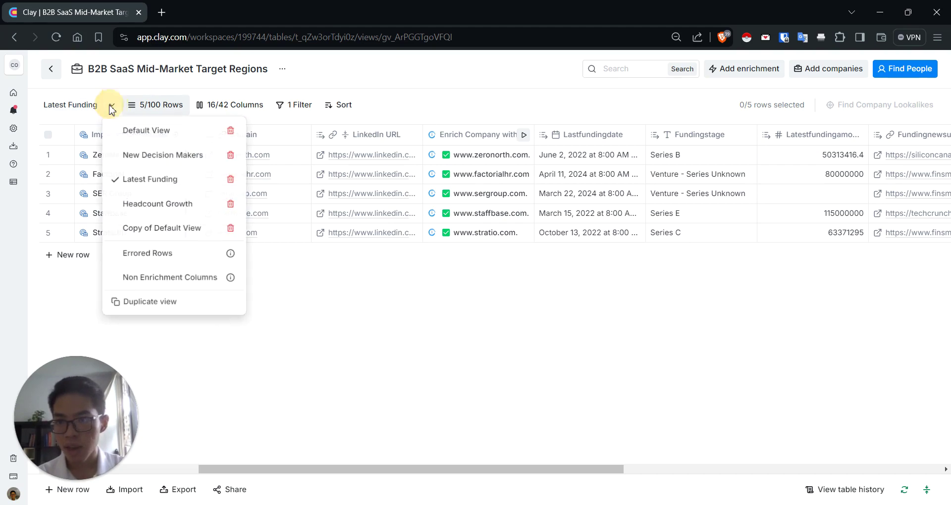
{"action": "left_click", "coordinate": [127, 205]}
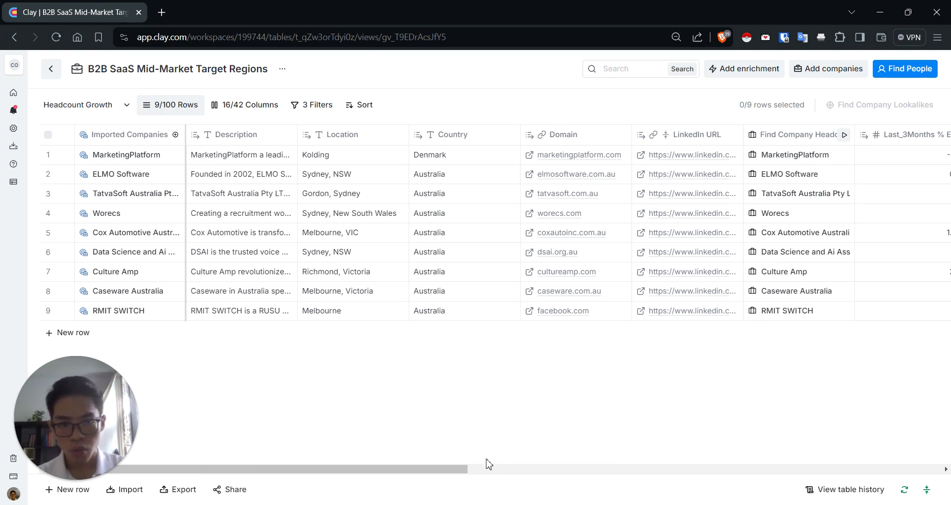
{"action": "left_click_drag", "start_coordinate": [465, 469], "coordinate": [594, 454]}
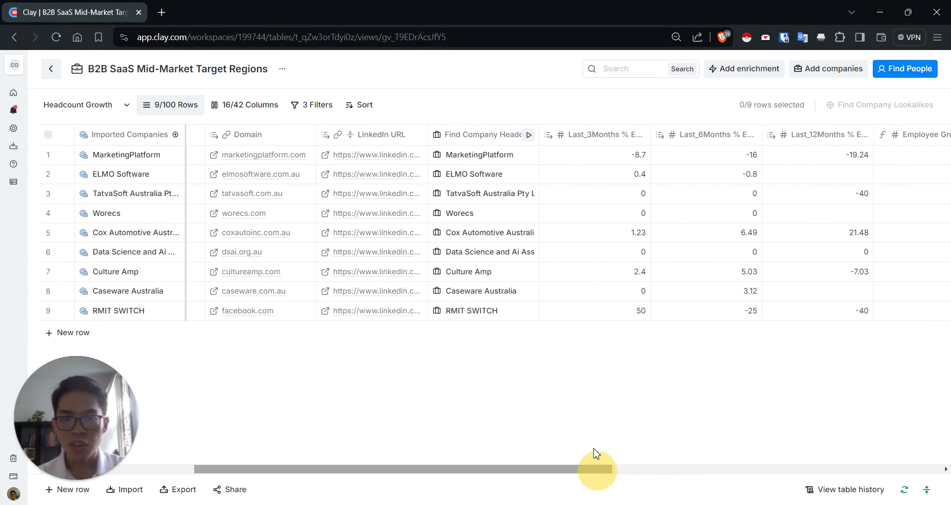
Step: Review the Find Company Headcount Growth column's inputs and the data fields it can add as columns
{"action": "left_click", "coordinate": [495, 141]}
{"action": "left_click", "coordinate": [601, 185]}
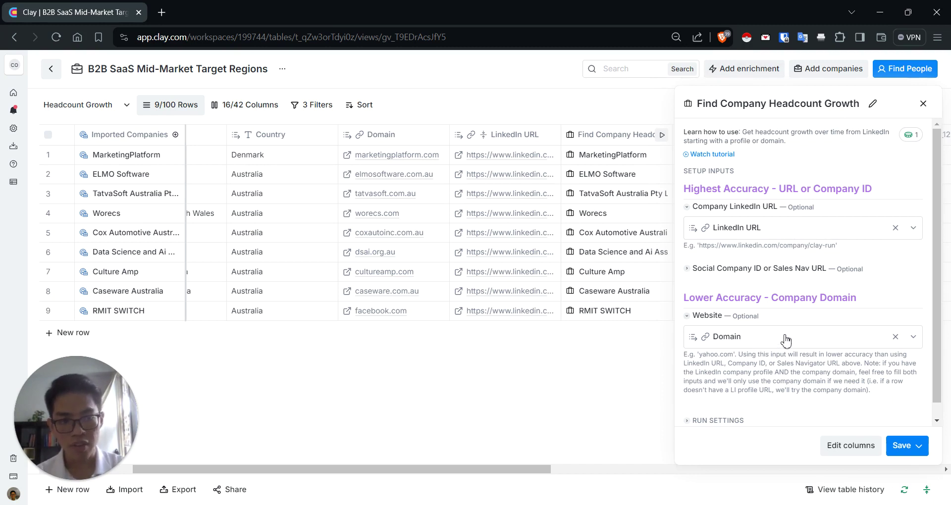
{"action": "left_click", "coordinate": [845, 447]}
{"action": "scroll", "coordinate": [836, 321], "scroll_direction": "down", "scroll_amount": 4}
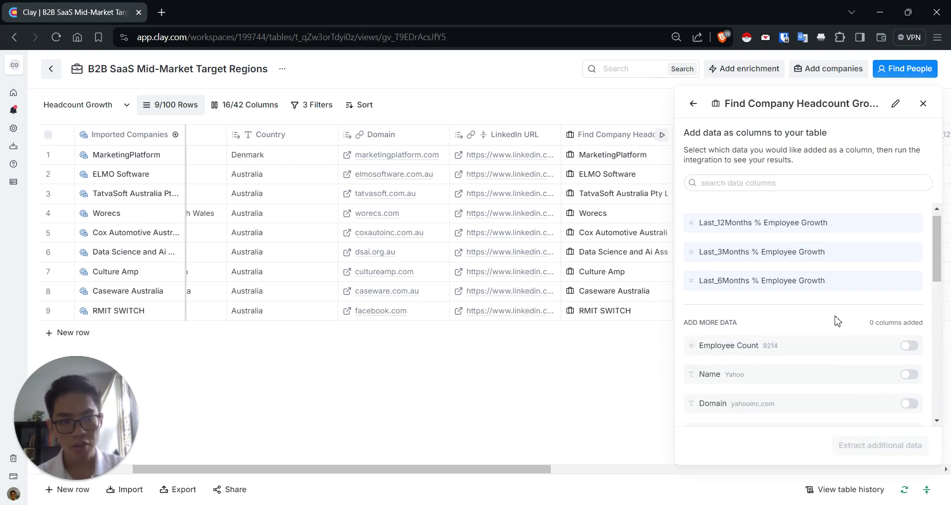
{"action": "scroll", "coordinate": [835, 321], "scroll_direction": "down", "scroll_amount": 3}
{"action": "scroll", "coordinate": [835, 318], "scroll_direction": "up", "scroll_amount": 10}
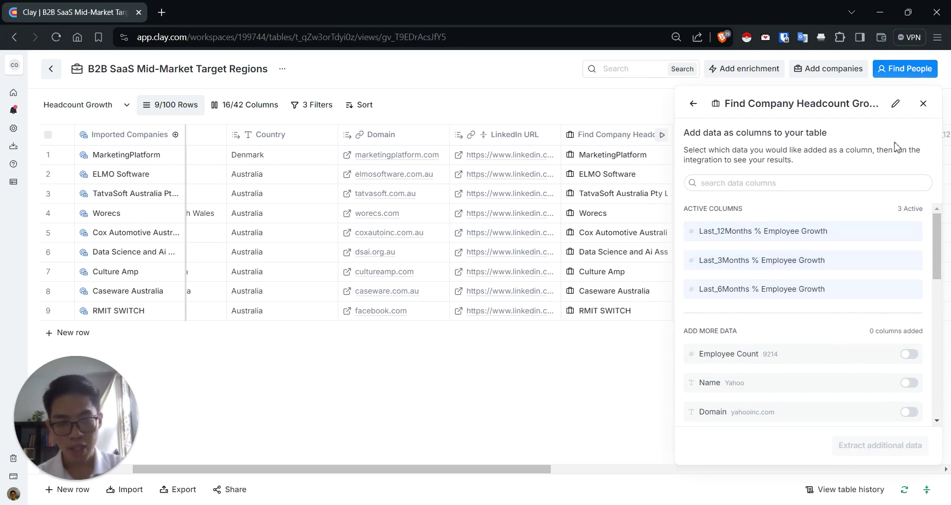
{"action": "left_click", "coordinate": [923, 103]}
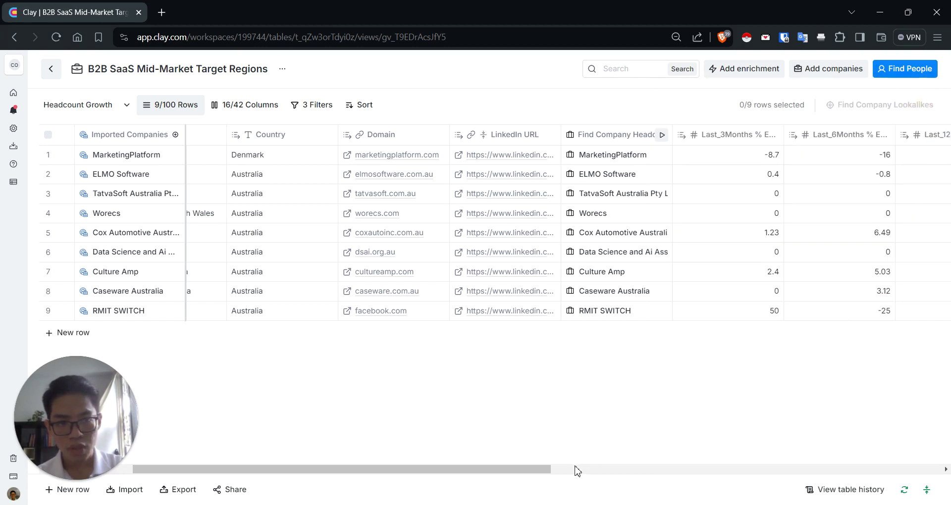
Step: Open the Employee Growth Score column's settings and examine its formula alongside the 3, 6 and 12 month growth columns
{"action": "left_click_drag", "start_coordinate": [548, 471], "coordinate": [612, 475]}
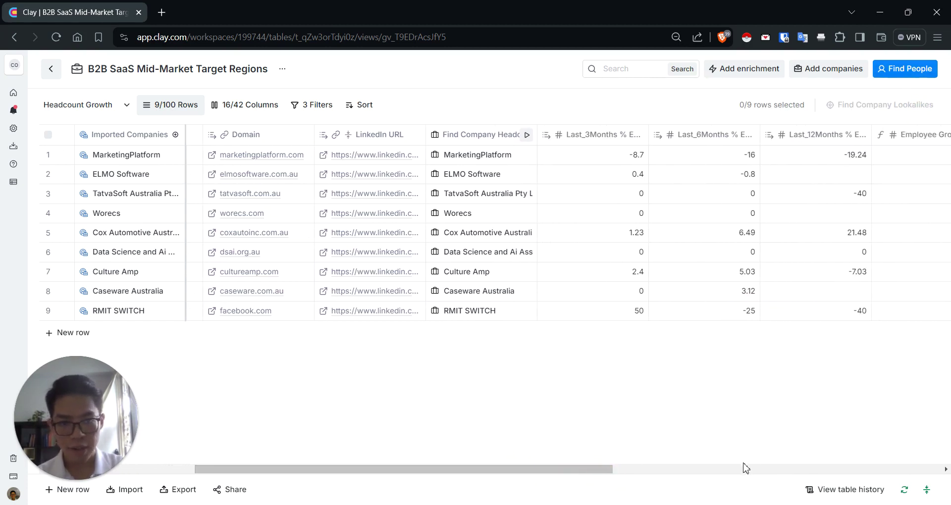
{"action": "left_click", "coordinate": [612, 474]}
{"action": "left_click_drag", "start_coordinate": [612, 474], "coordinate": [642, 476]}
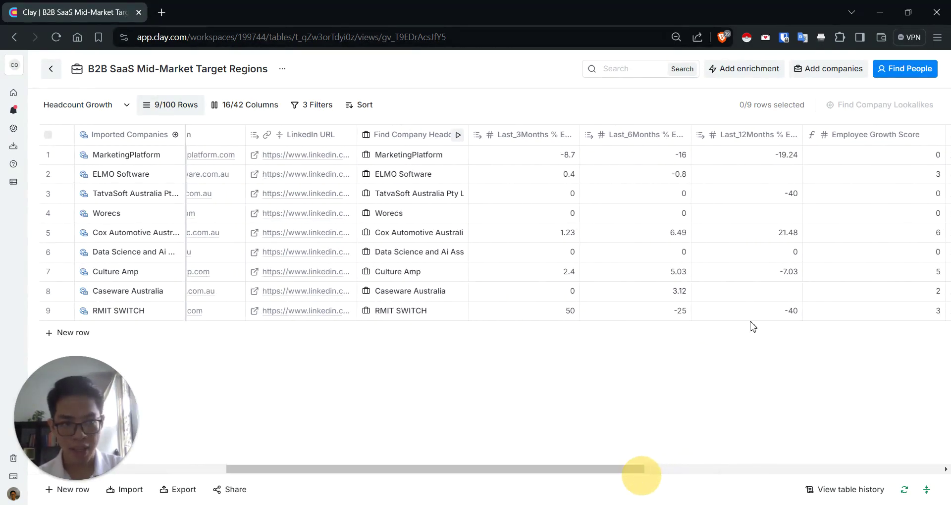
{"action": "left_click", "coordinate": [848, 135]}
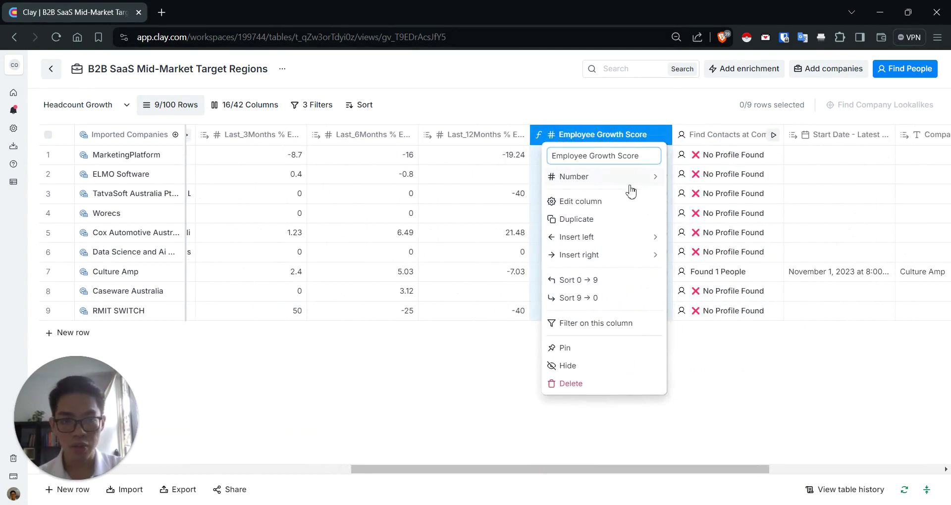
{"action": "left_click", "coordinate": [613, 202]}
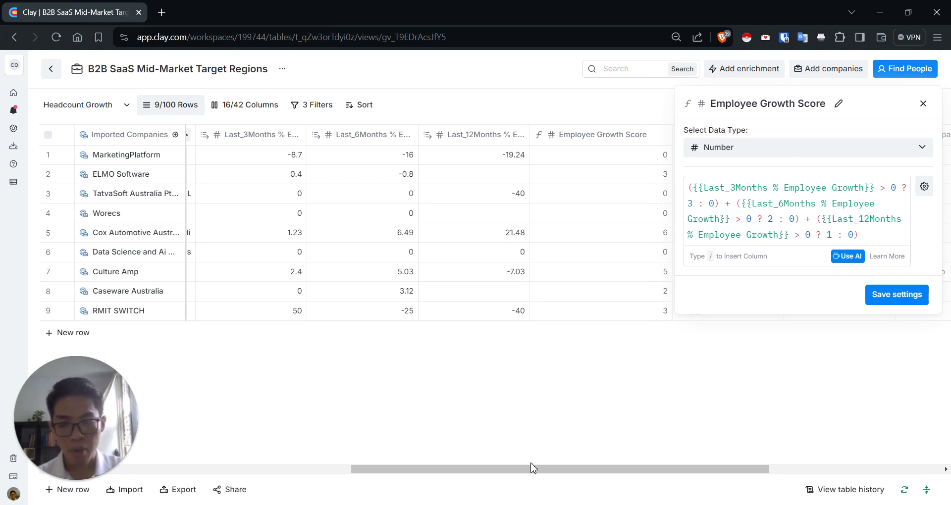
{"action": "left_click_drag", "start_coordinate": [522, 469], "coordinate": [500, 470]}
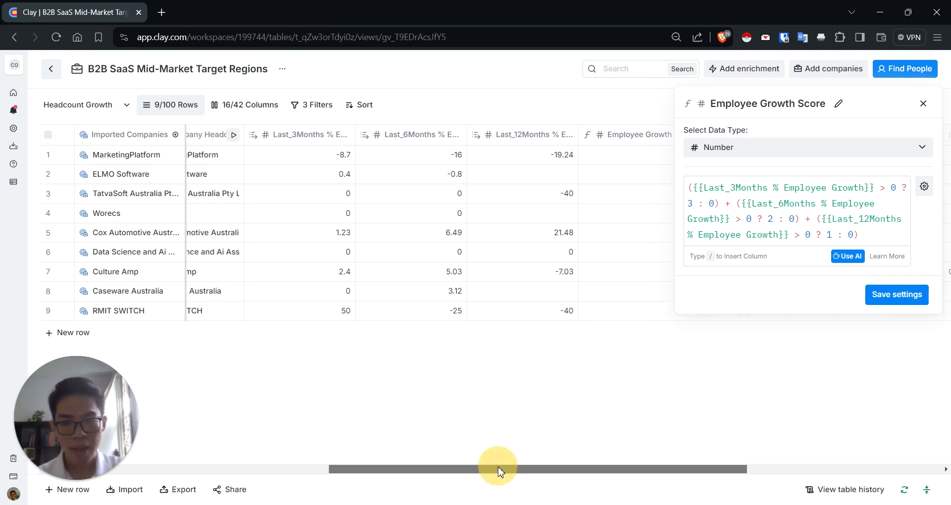